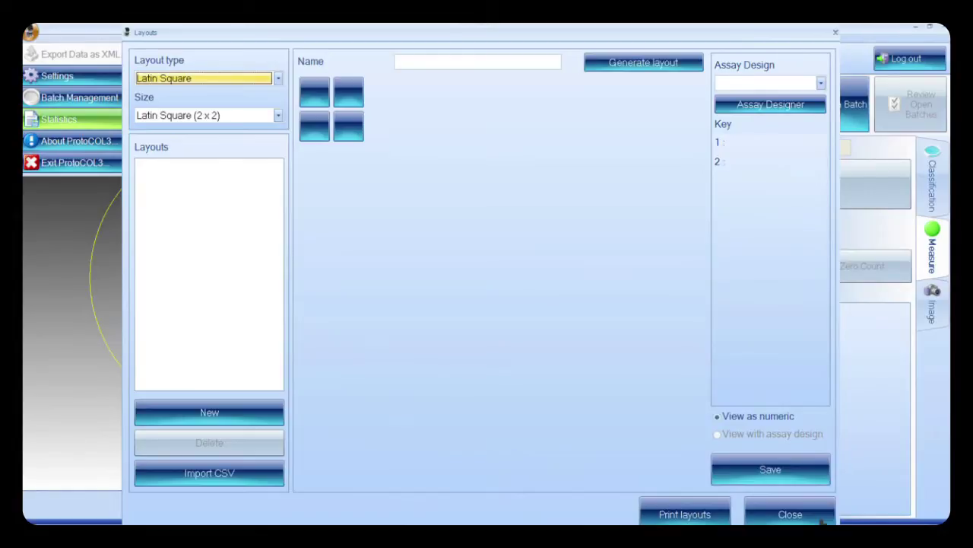
Generate a 6 x 6 Latin Square layout with treatment numbers 1–6.
{"action": "left_click", "coordinate": [278, 78]}
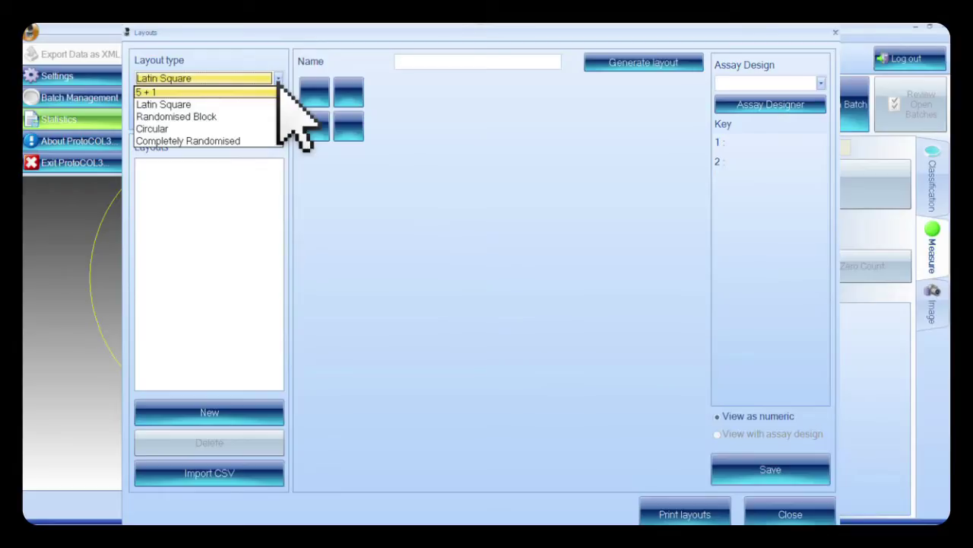
{"action": "left_click", "coordinate": [278, 82]}
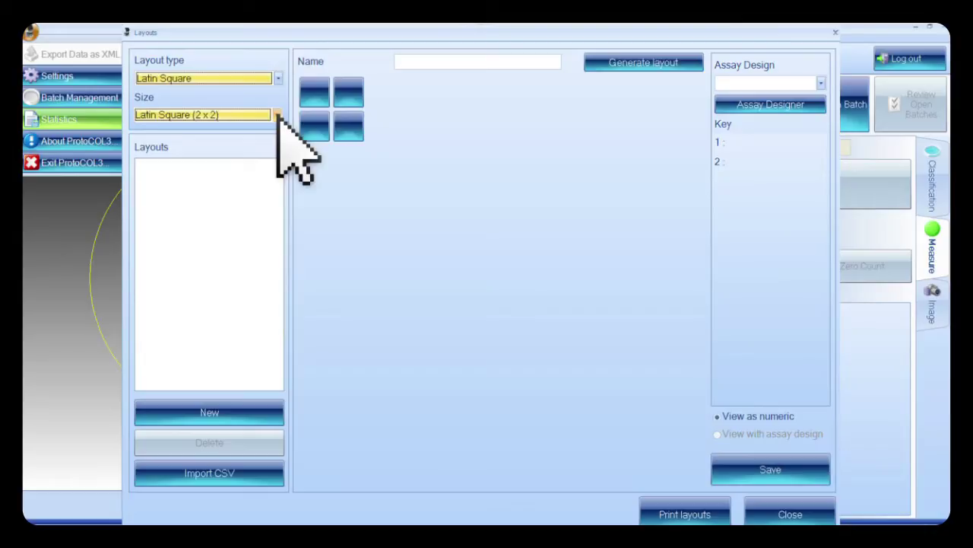
{"action": "left_click", "coordinate": [278, 115]}
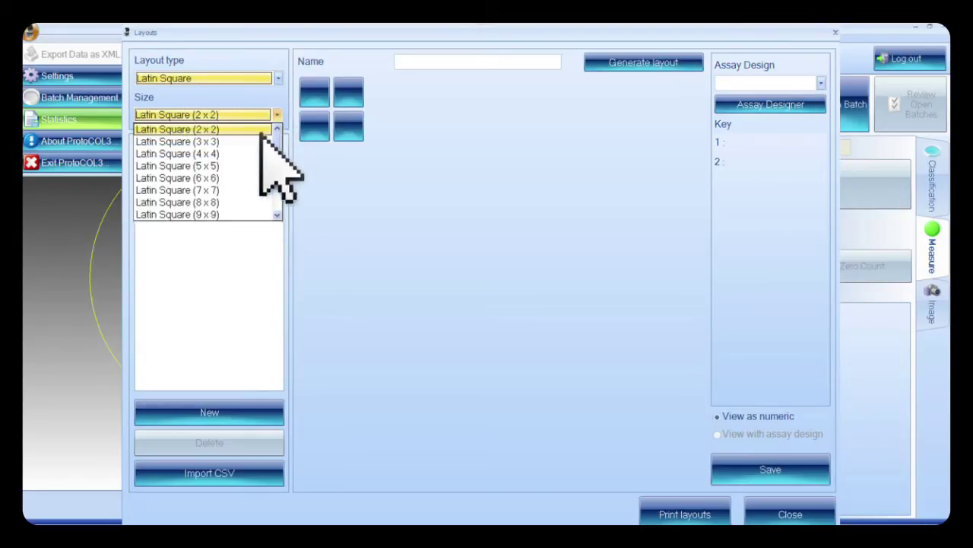
{"action": "left_click", "coordinate": [219, 178]}
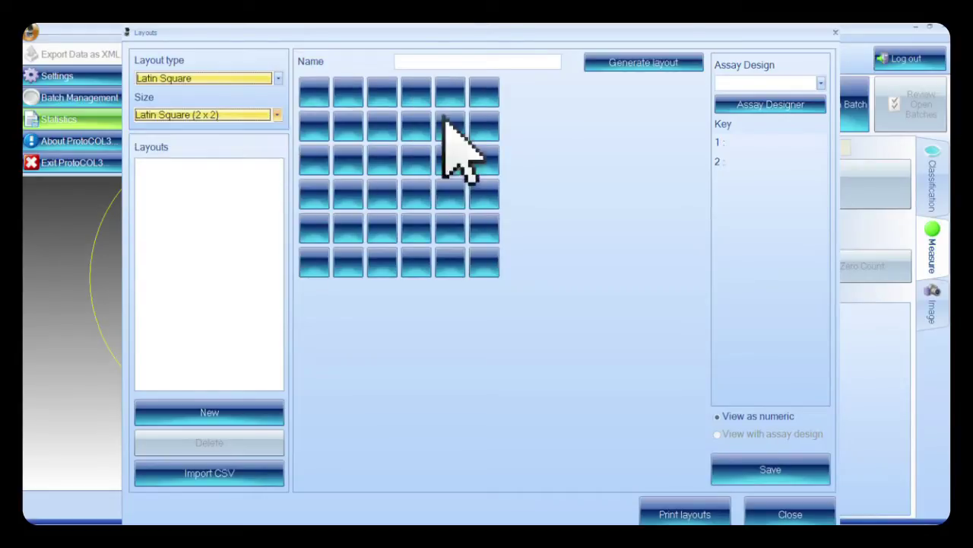
{"action": "left_click", "coordinate": [650, 65]}
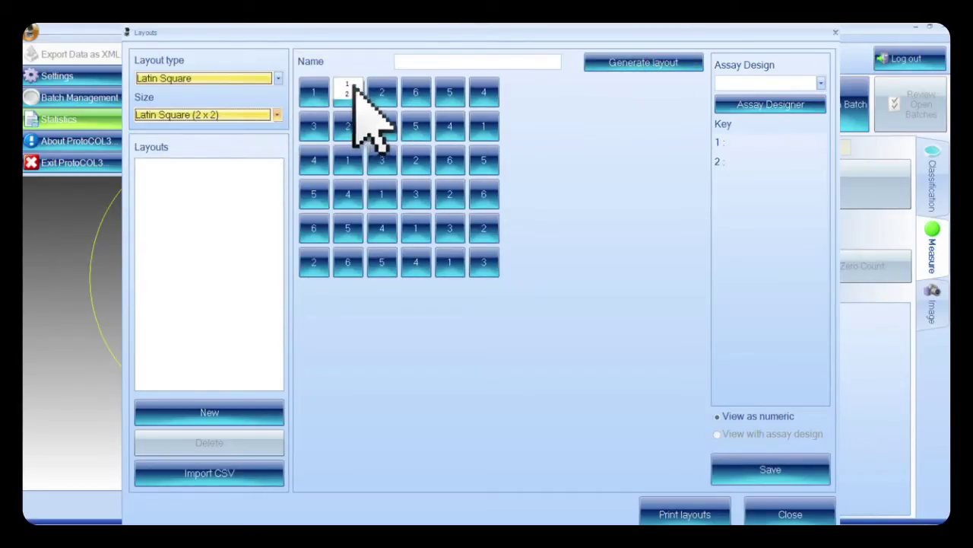
Set the top cell of column 2 in the grid to 6.
{"action": "left_click", "coordinate": [354, 89]}
{"action": "left_click", "coordinate": [354, 134]}
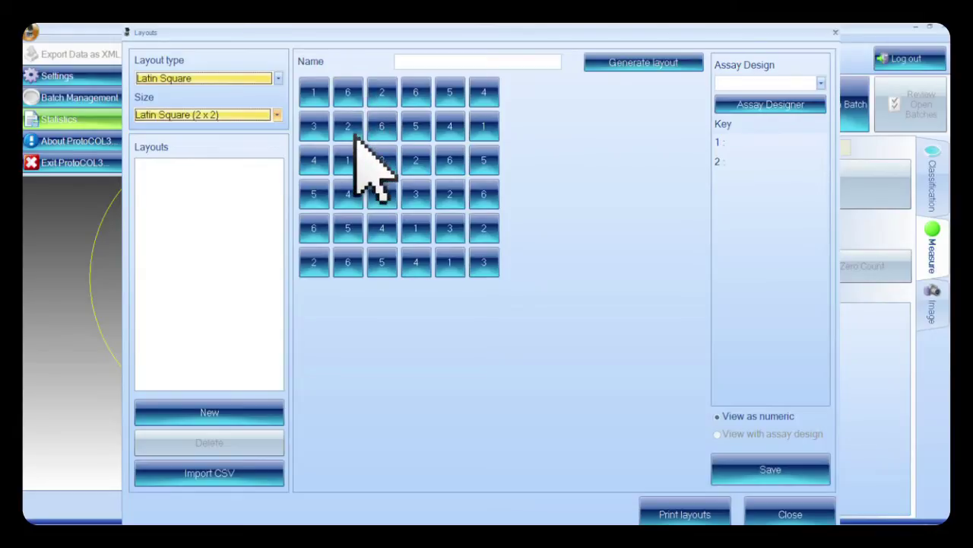
{"action": "left_click", "coordinate": [253, 467]}
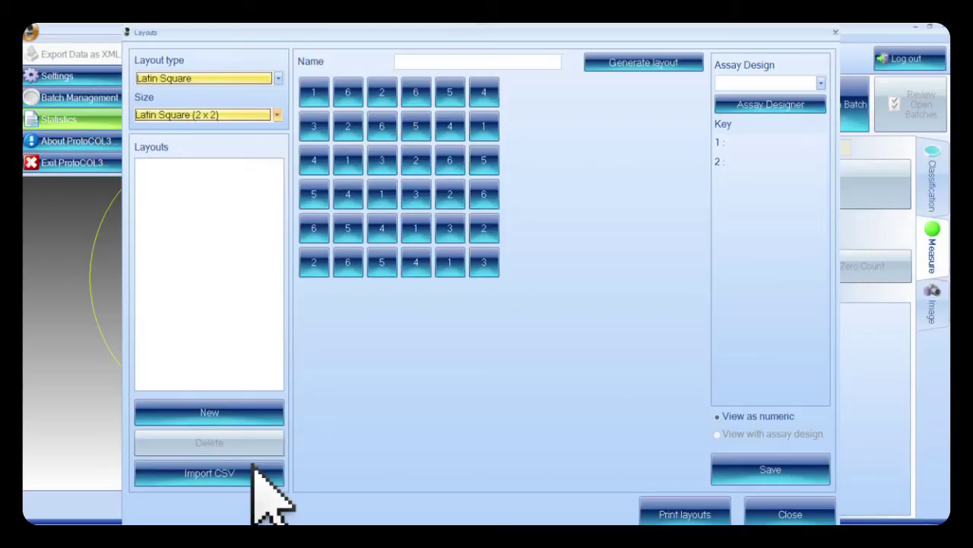
Save the grid as layout '6 x 6 Layout' and open the Assay Designer.
{"action": "left_click", "coordinate": [487, 61]}
{"action": "type", "text": "6 x 6 Layout"}
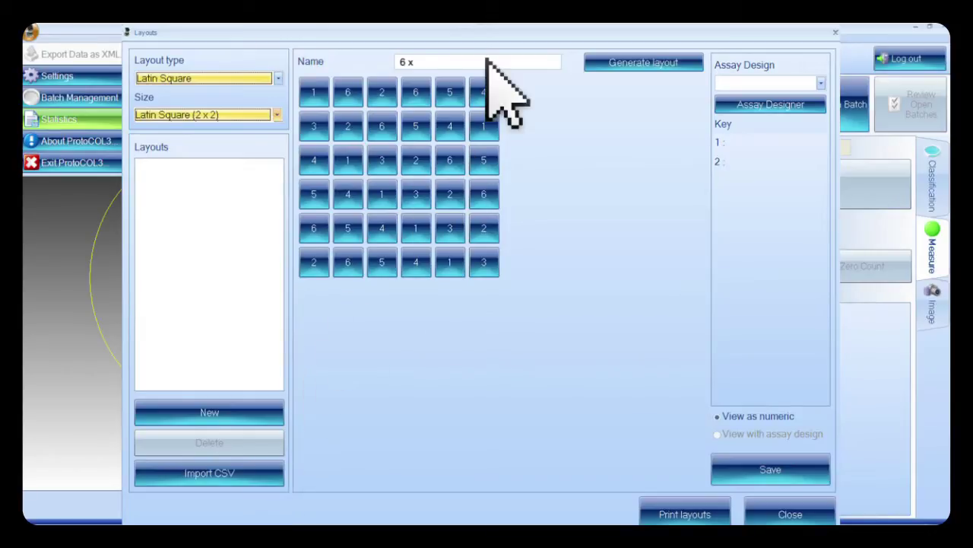
{"action": "left_click", "coordinate": [804, 469]}
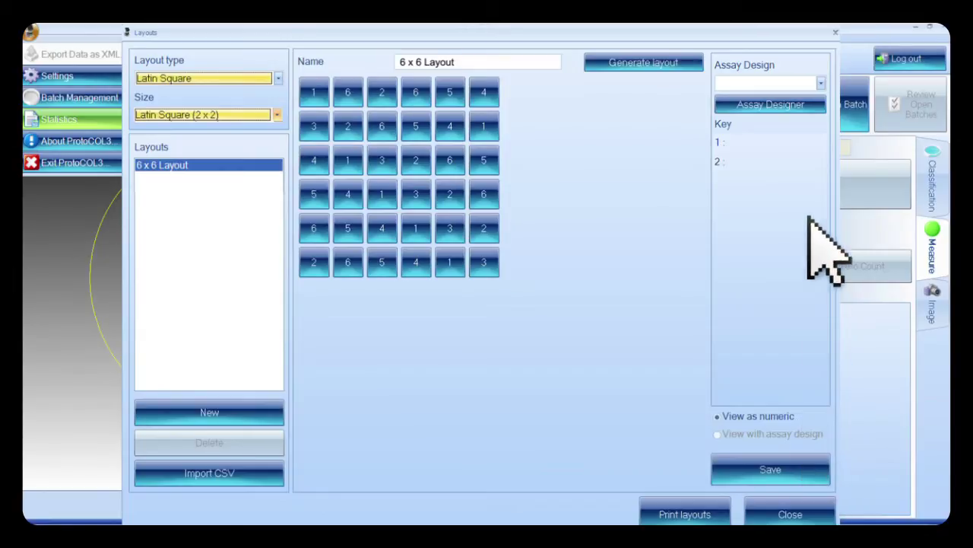
{"action": "left_click", "coordinate": [813, 106]}
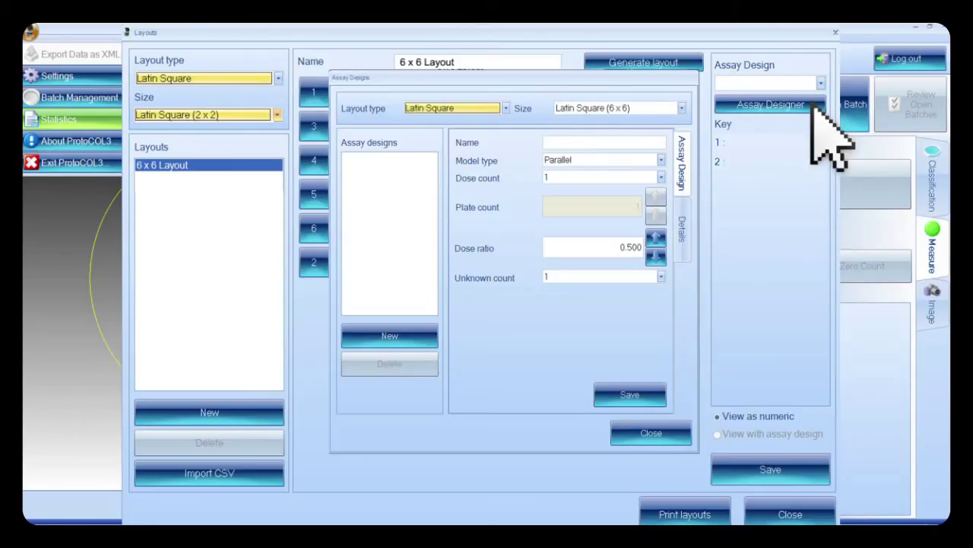
Configure a Parallel model with 3 doses, dose ratio 0.667 and 1 unknown.
{"action": "left_click", "coordinate": [647, 167]}
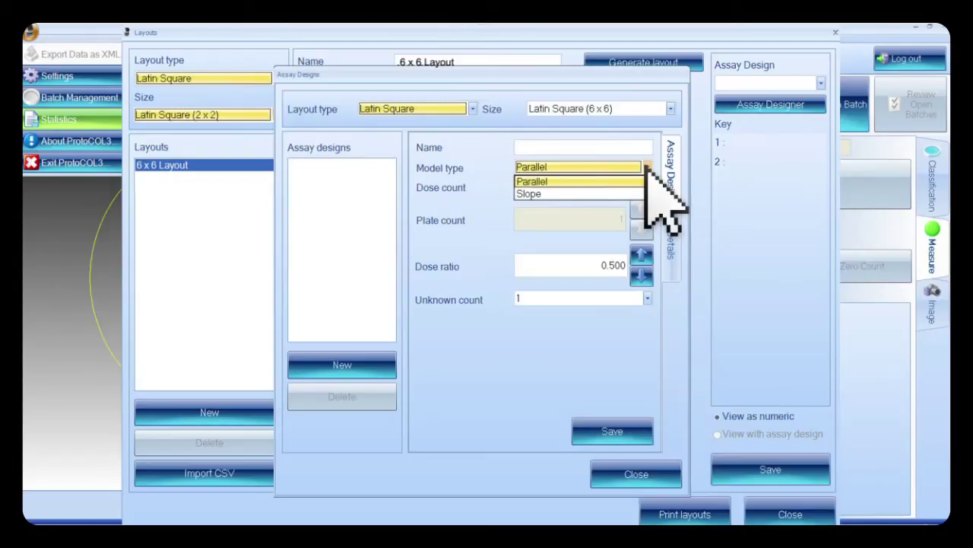
{"action": "left_click", "coordinate": [646, 180]}
{"action": "left_click", "coordinate": [647, 187]}
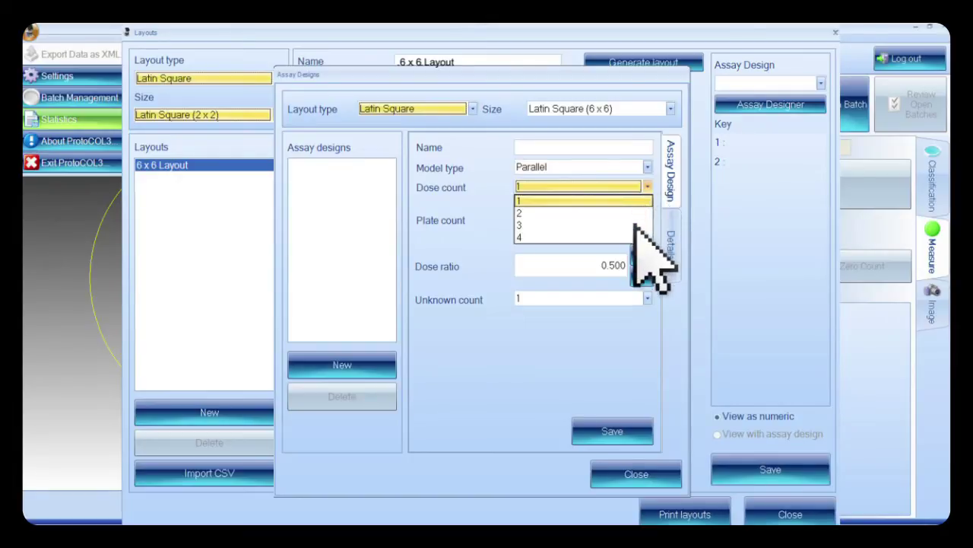
{"action": "left_click", "coordinate": [636, 225]}
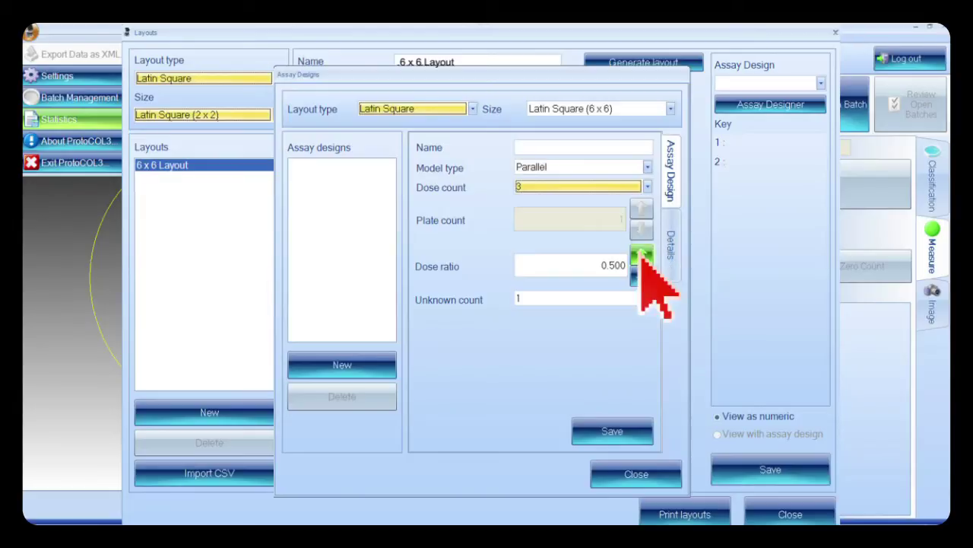
{"action": "left_click", "coordinate": [640, 254]}
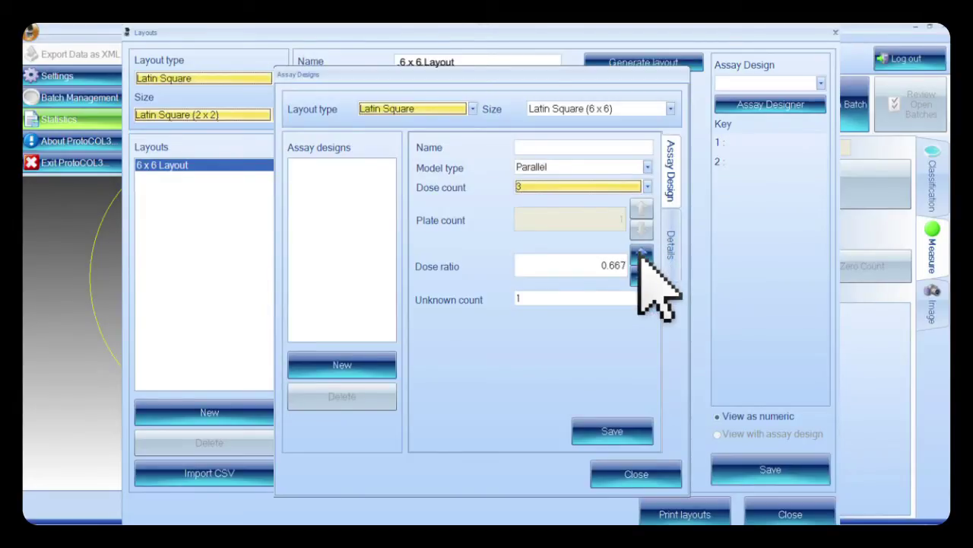
{"action": "left_click", "coordinate": [647, 299]}
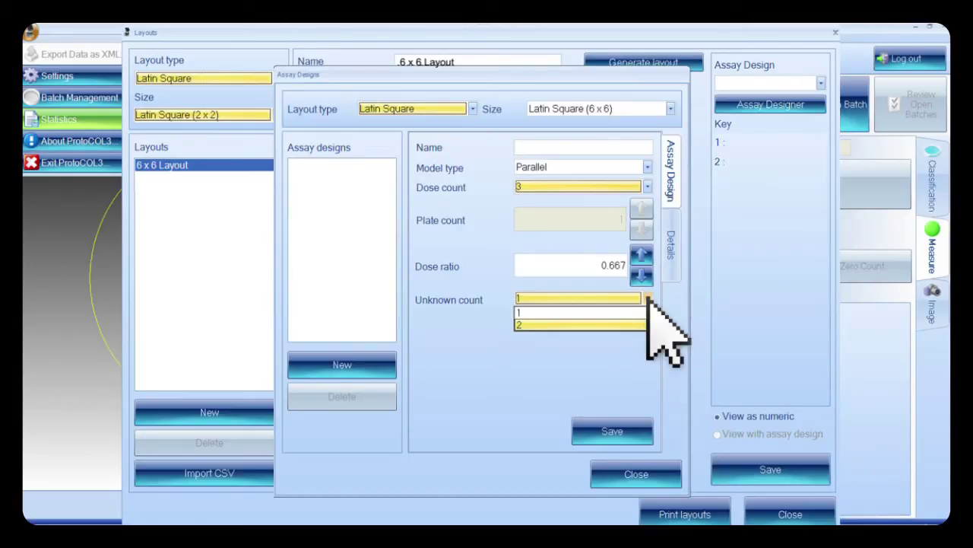
{"action": "left_click", "coordinate": [700, 299]}
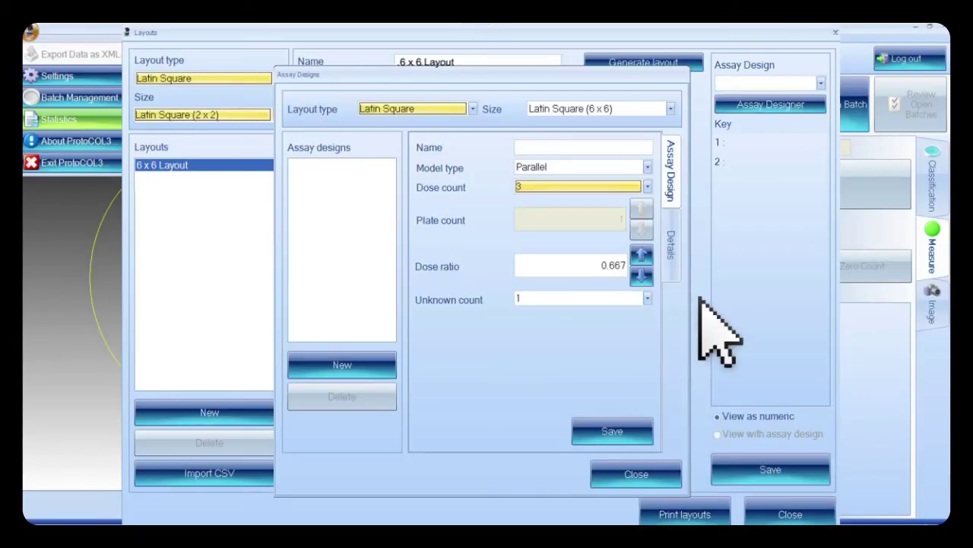
Check the dilution details, then save the design as 'Assay Design' and close the designer.
{"action": "left_click", "coordinate": [670, 239]}
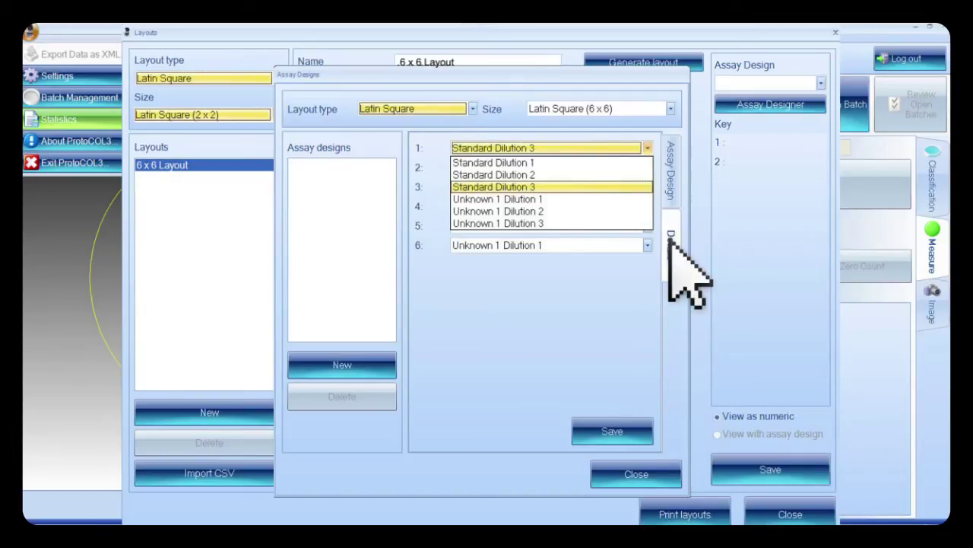
{"action": "left_click", "coordinate": [670, 174]}
{"action": "type", "text": "Assa"}
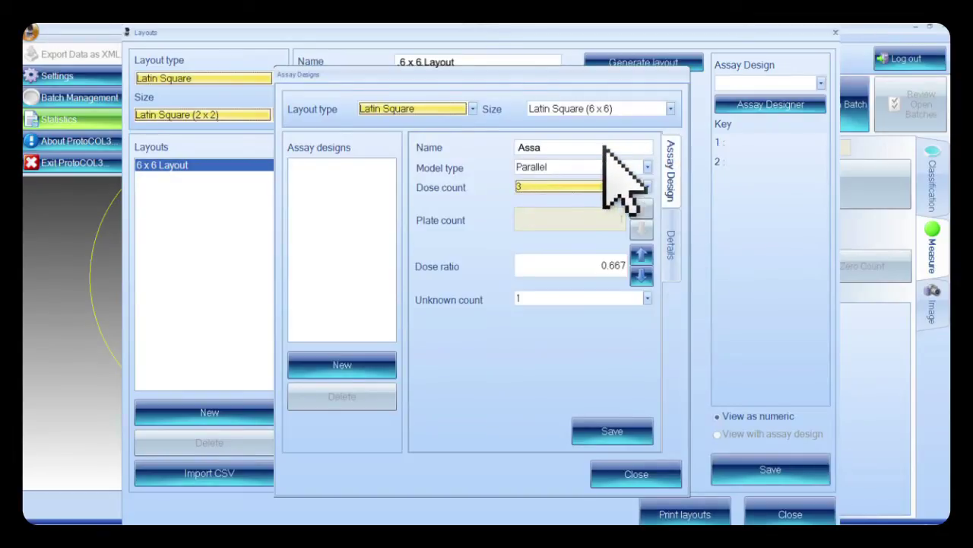
{"action": "type", "text": "y Design"}
{"action": "left_click", "coordinate": [631, 430]}
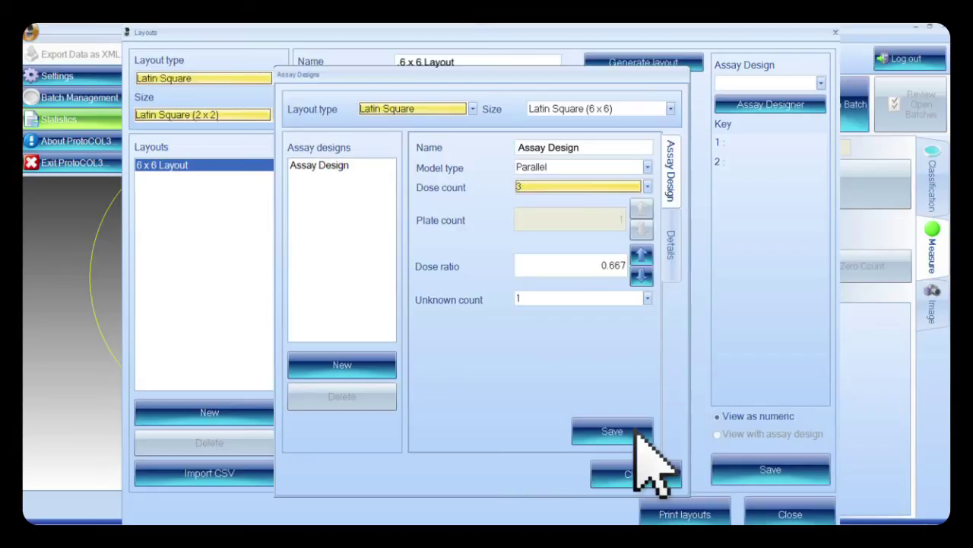
{"action": "left_click", "coordinate": [654, 473]}
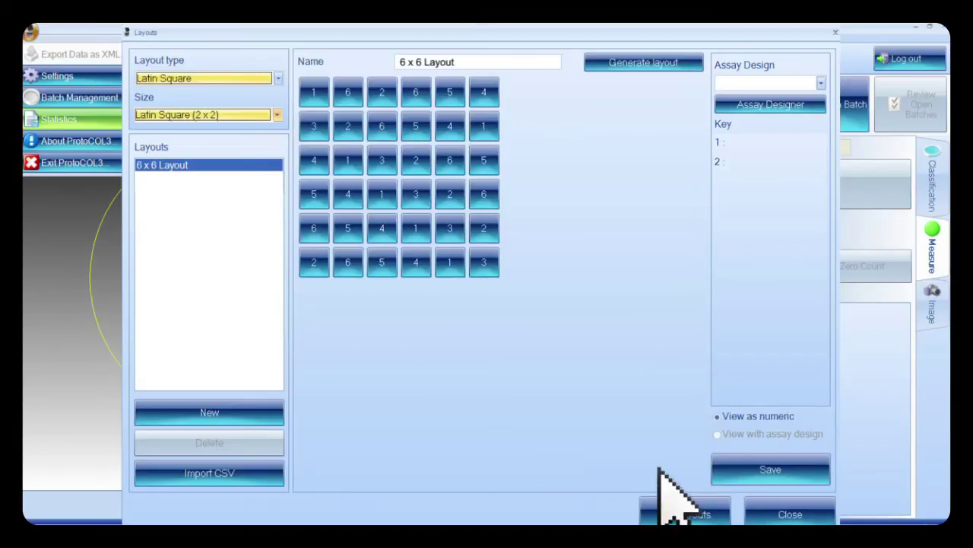
Close Layouts, cancel the new batch dialog, and begin Measure Plate to reach run assignment.
{"action": "left_click", "coordinate": [814, 512]}
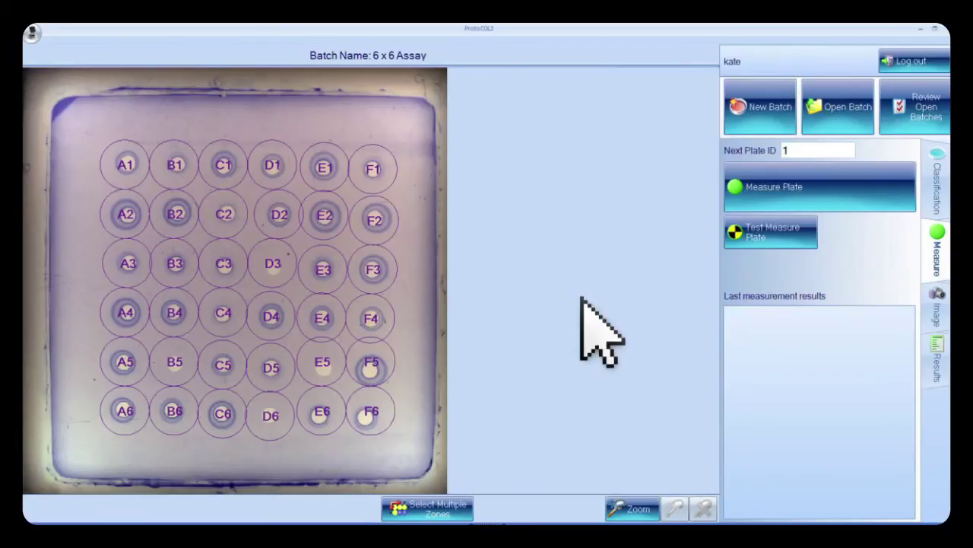
{"action": "left_click", "coordinate": [766, 108]}
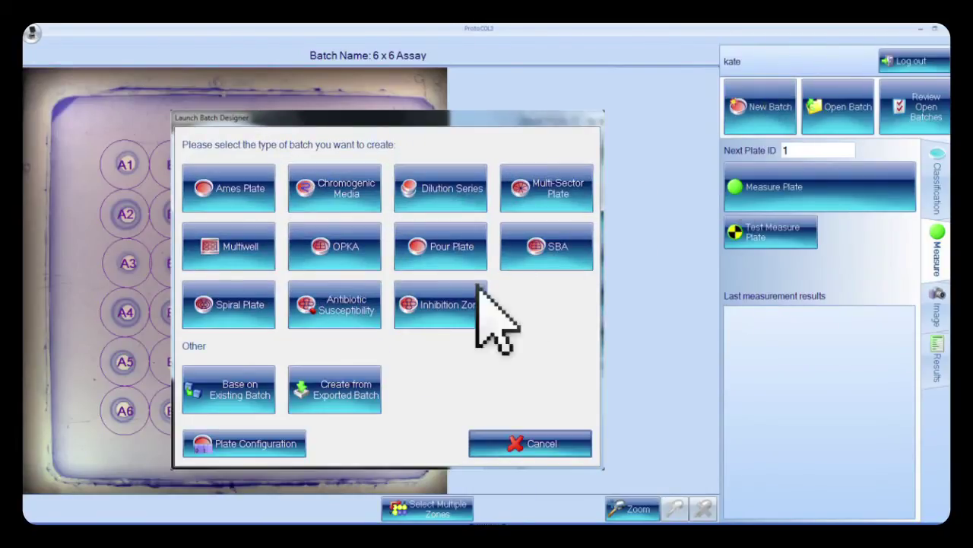
{"action": "left_click", "coordinate": [446, 308]}
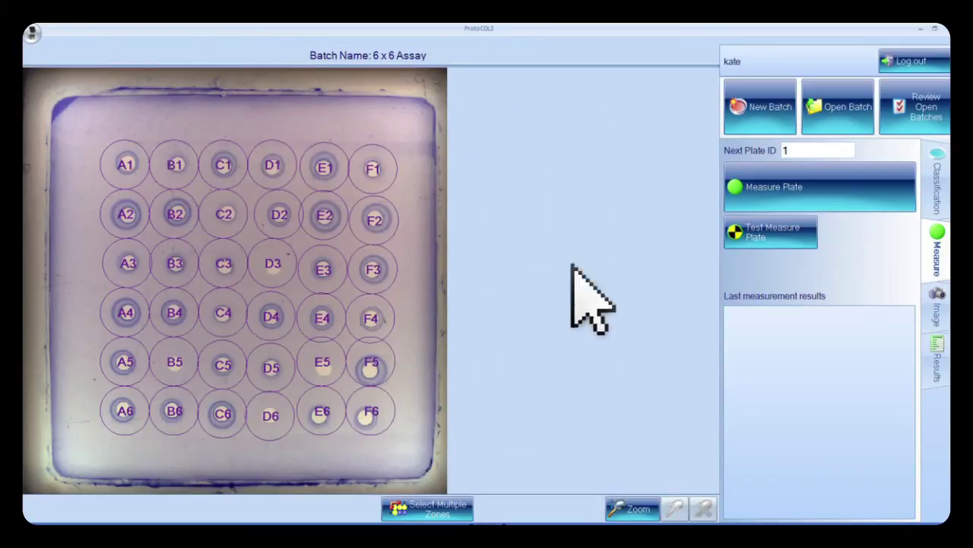
{"action": "left_click", "coordinate": [844, 185]}
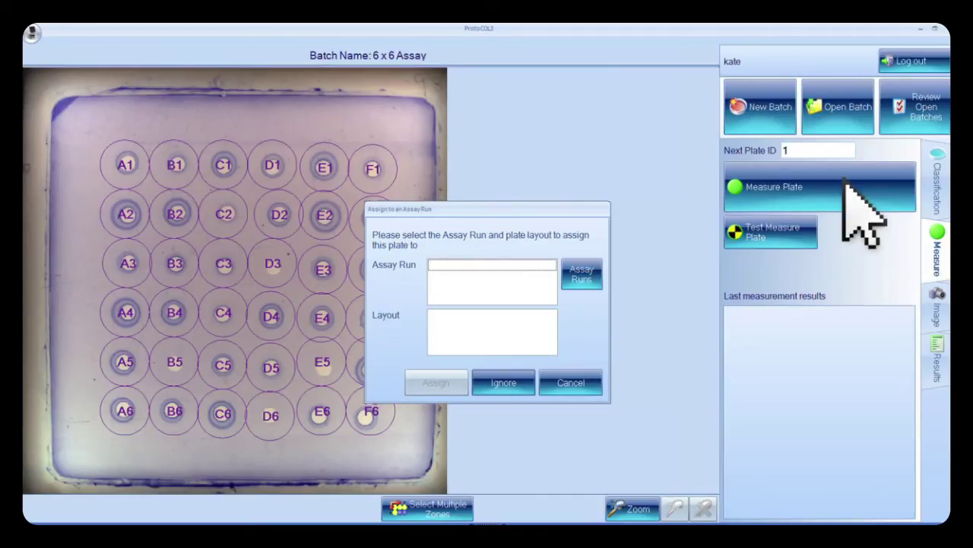
Add a Standard and Unknown 1 predilution to a new assay run.
{"action": "left_click", "coordinate": [582, 274]}
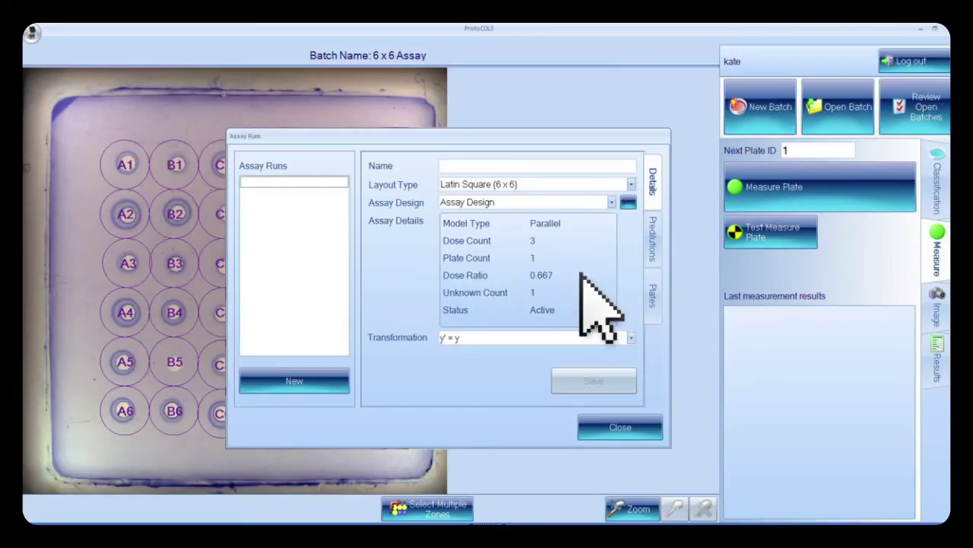
{"action": "left_click", "coordinate": [652, 242]}
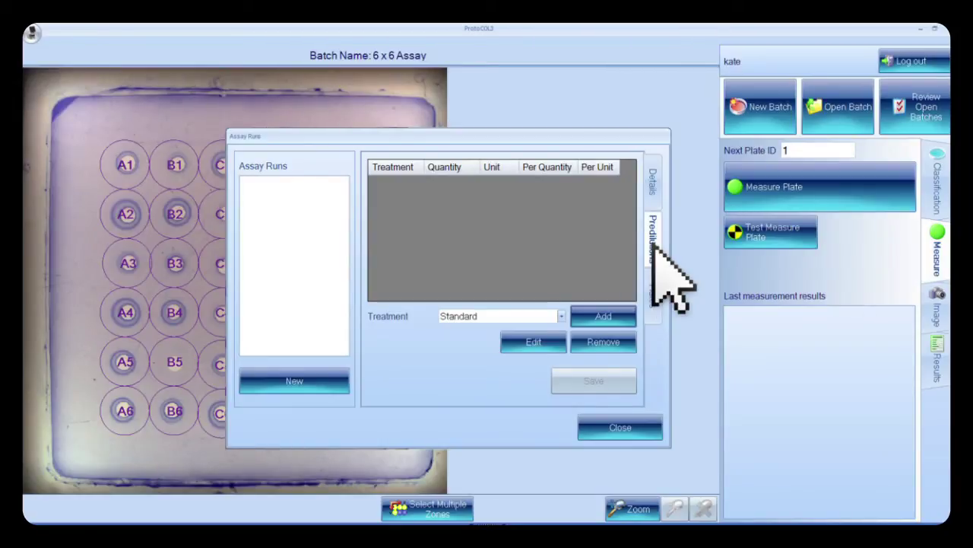
{"action": "left_click", "coordinate": [625, 318]}
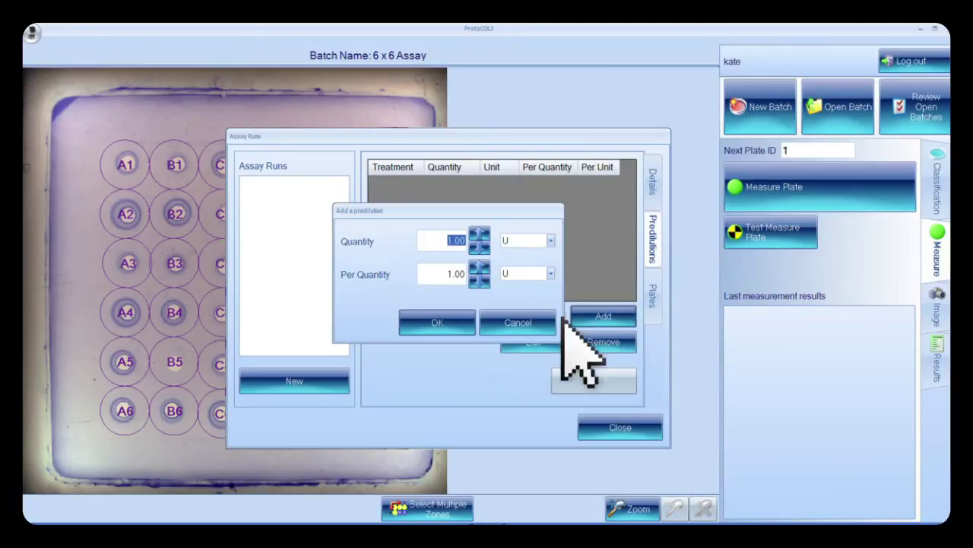
{"action": "left_click", "coordinate": [458, 321]}
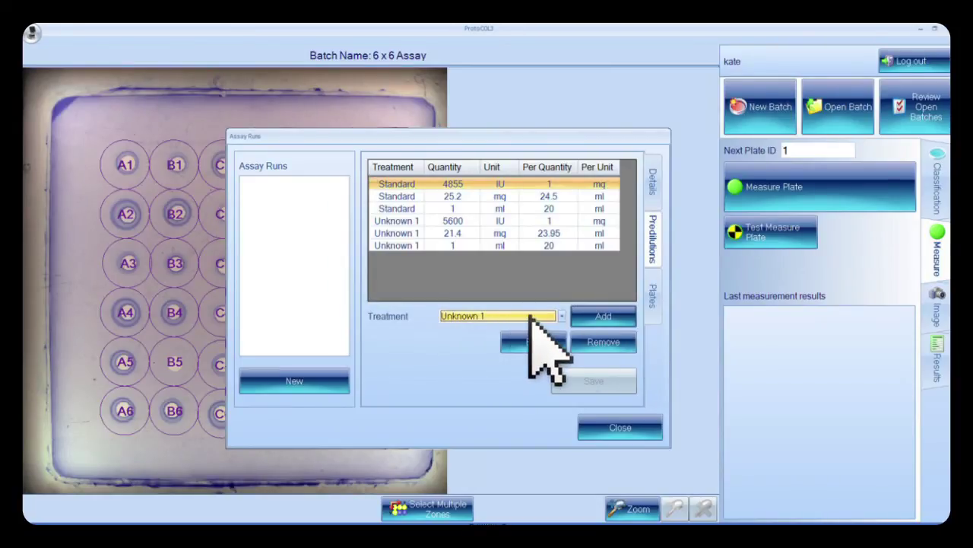
{"action": "left_click", "coordinate": [651, 182]}
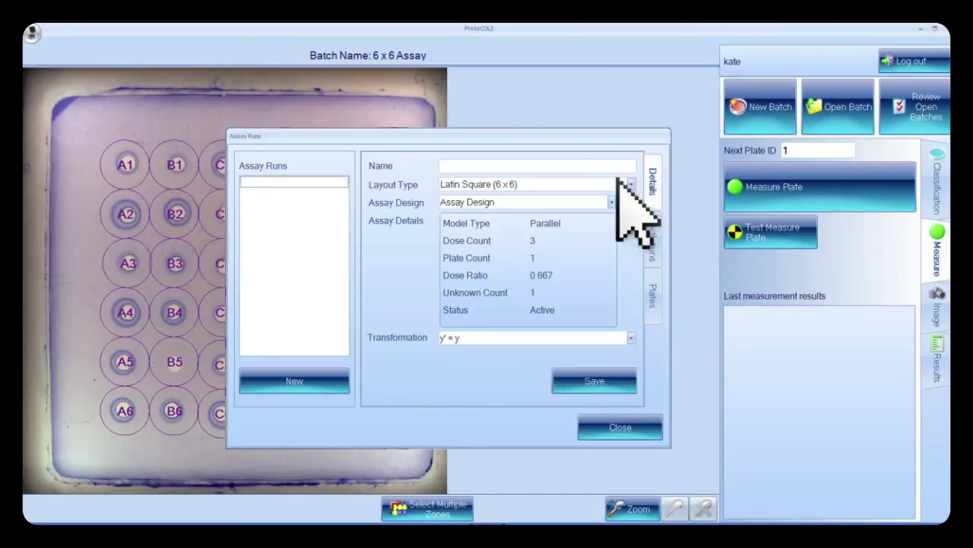
Name the run '6 x 6 assay', save it, and close the runs list to measure.
{"action": "left_click", "coordinate": [559, 165]}
{"action": "type", "text": "6 x 6 assay"}
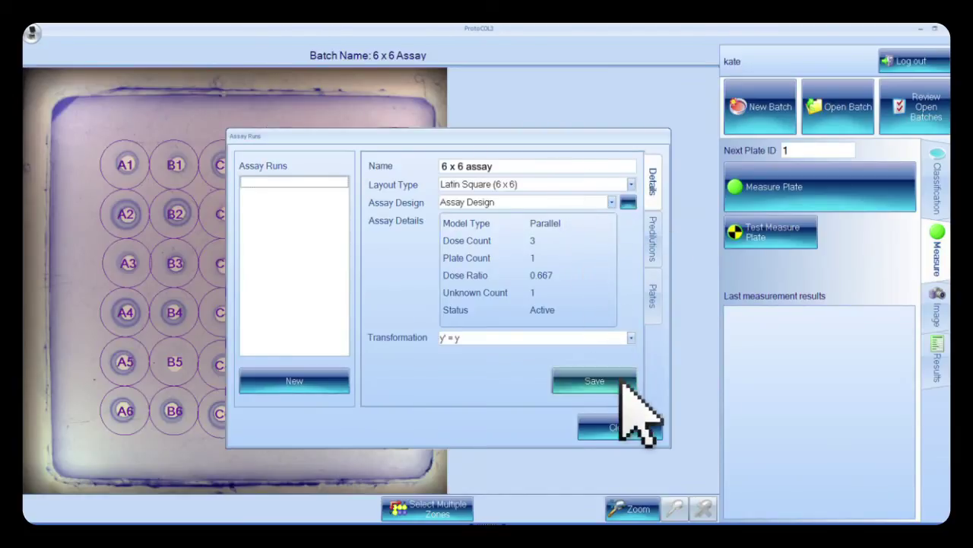
{"action": "left_click", "coordinate": [622, 380]}
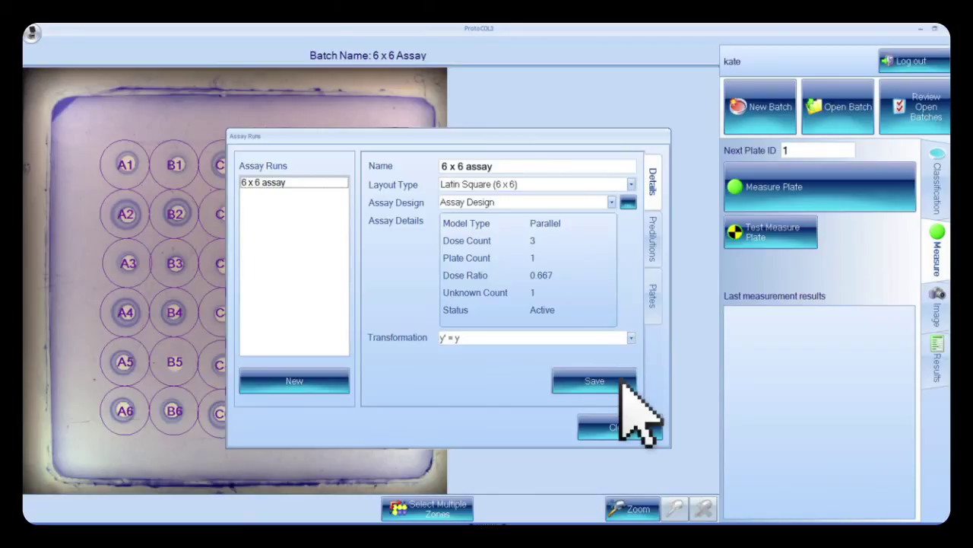
{"action": "left_click", "coordinate": [645, 427]}
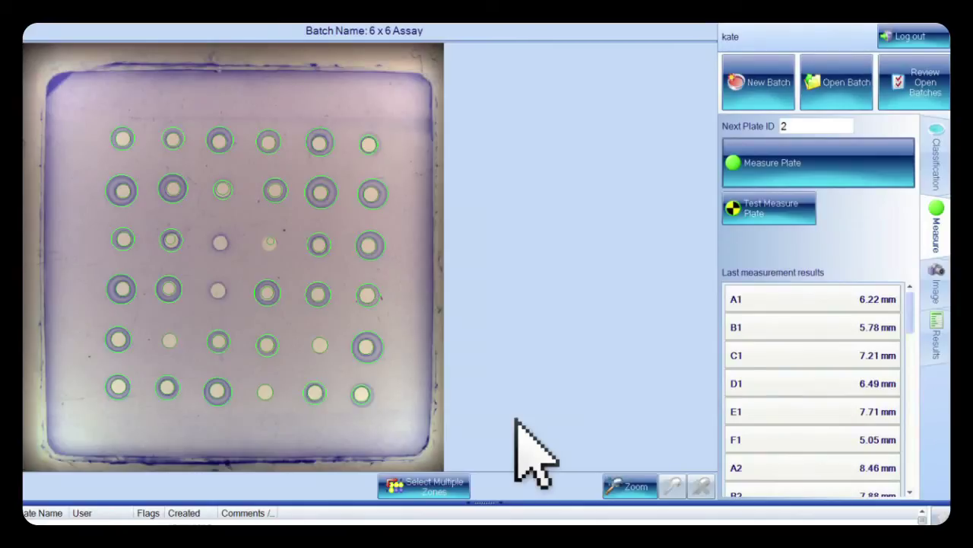
Create a Statistics report and run the statistical analysis on '6 x 6 assay'.
{"action": "left_click", "coordinate": [932, 344]}
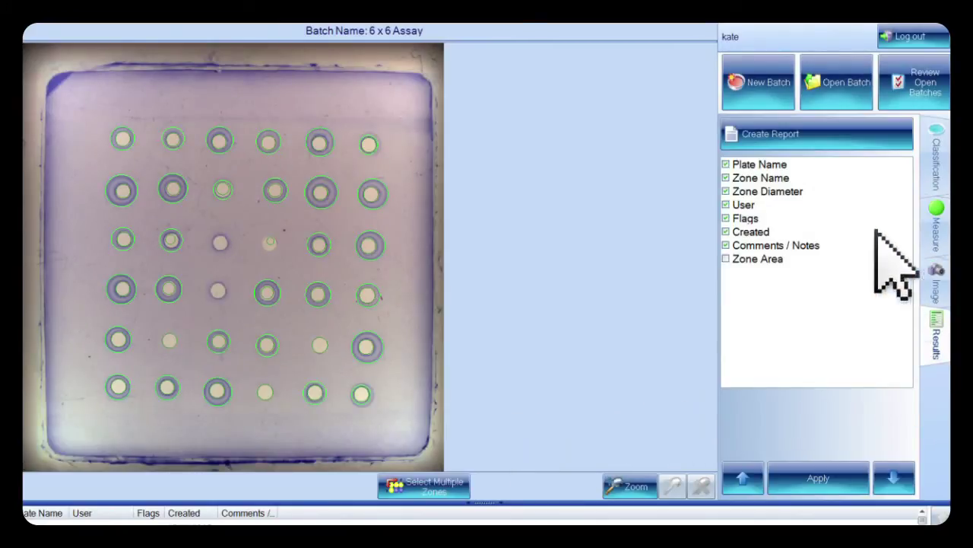
{"action": "left_click", "coordinate": [826, 138]}
{"action": "left_click", "coordinate": [373, 274]}
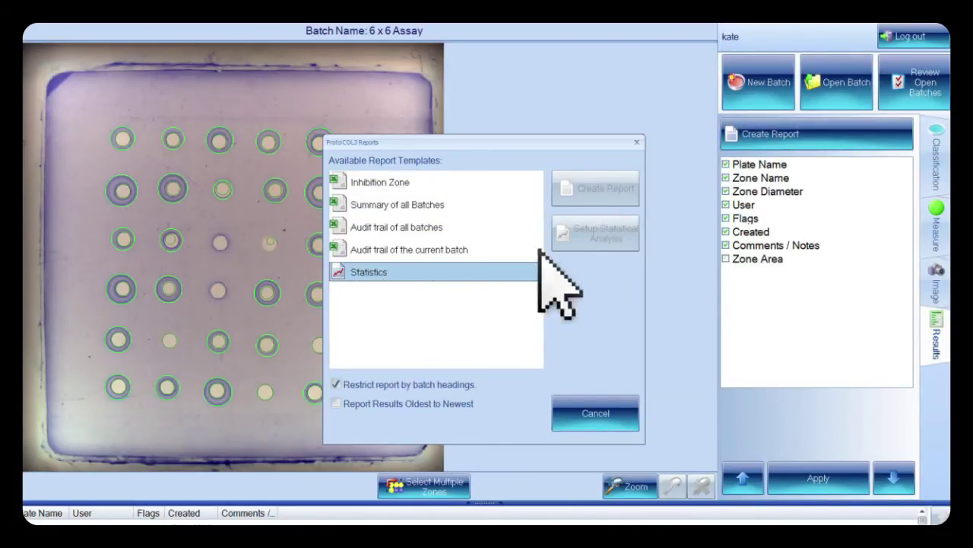
{"action": "left_click", "coordinate": [596, 239]}
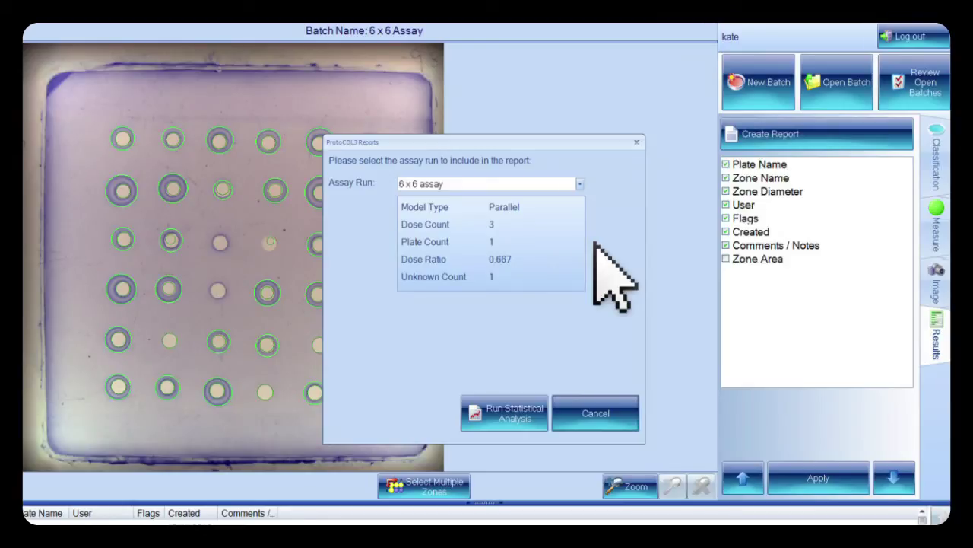
{"action": "left_click", "coordinate": [505, 406]}
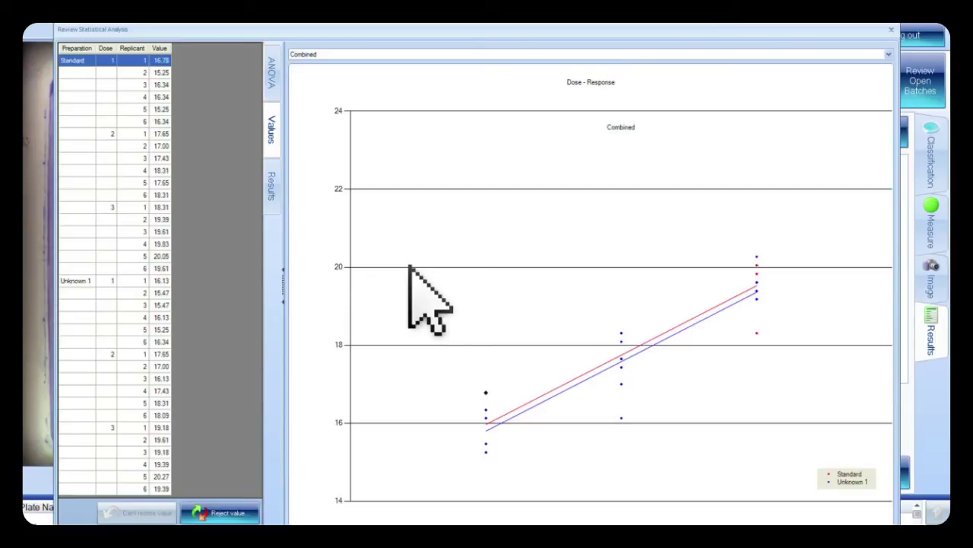
Review the ANOVA and potency results, then reload the values with Unknown 1 set to 16.15.
{"action": "left_click", "coordinate": [272, 76]}
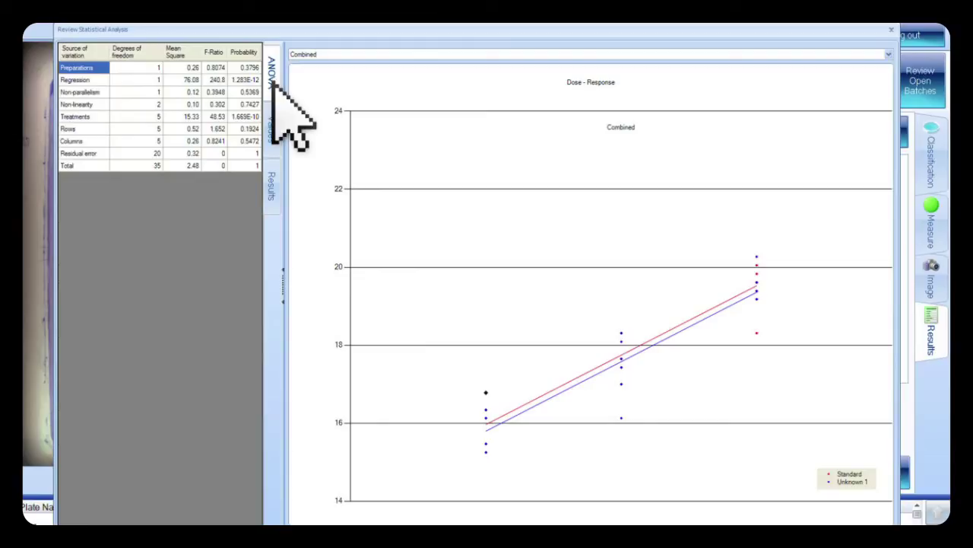
{"action": "left_click", "coordinate": [271, 187]}
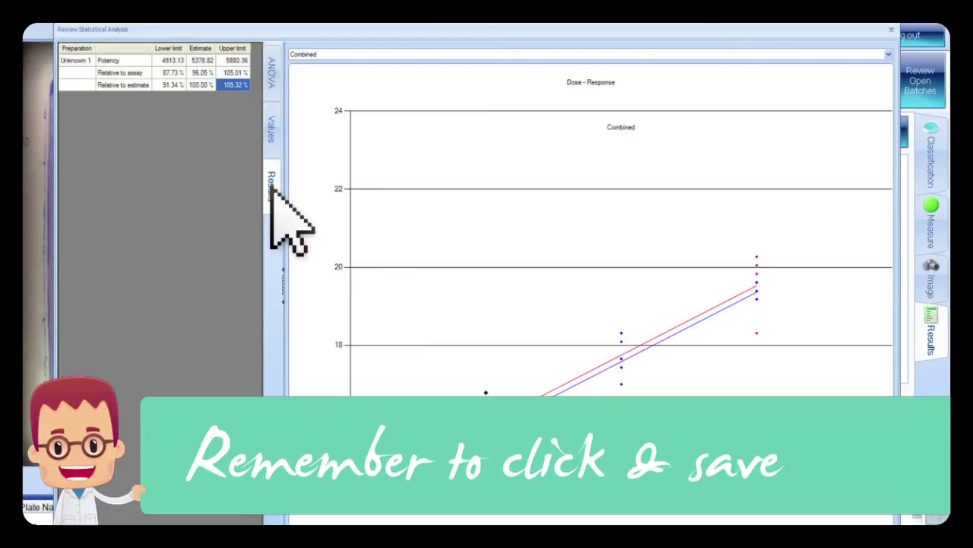
{"action": "left_click", "coordinate": [273, 129]}
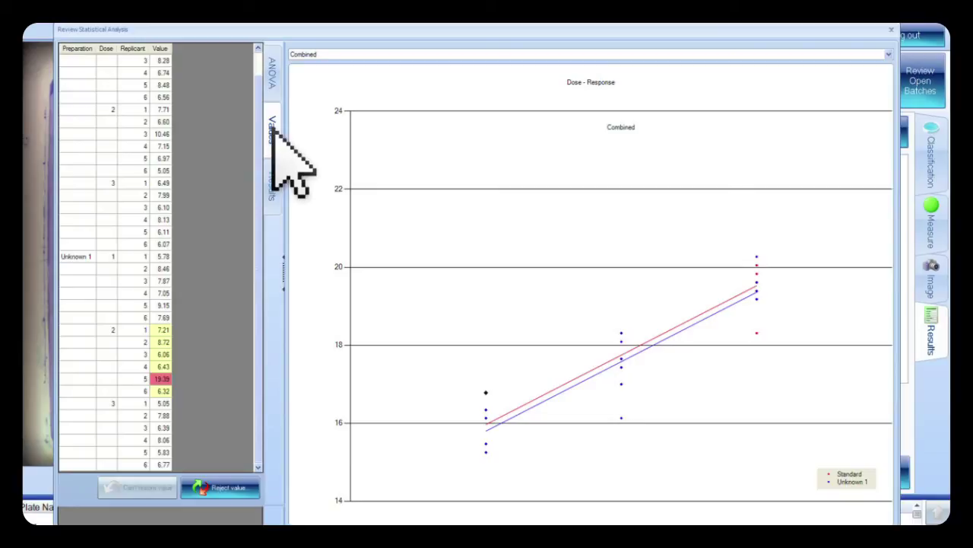
{"action": "left_click", "coordinate": [272, 128]}
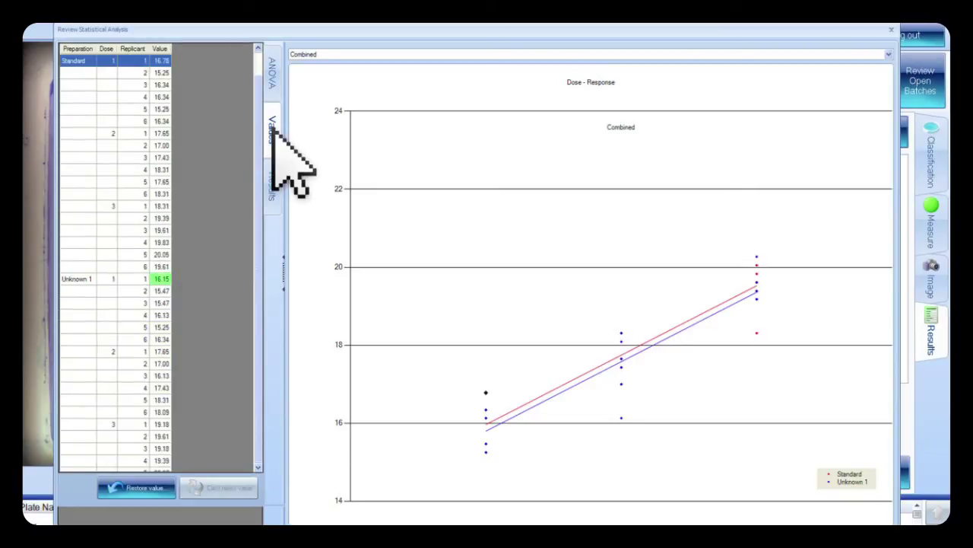